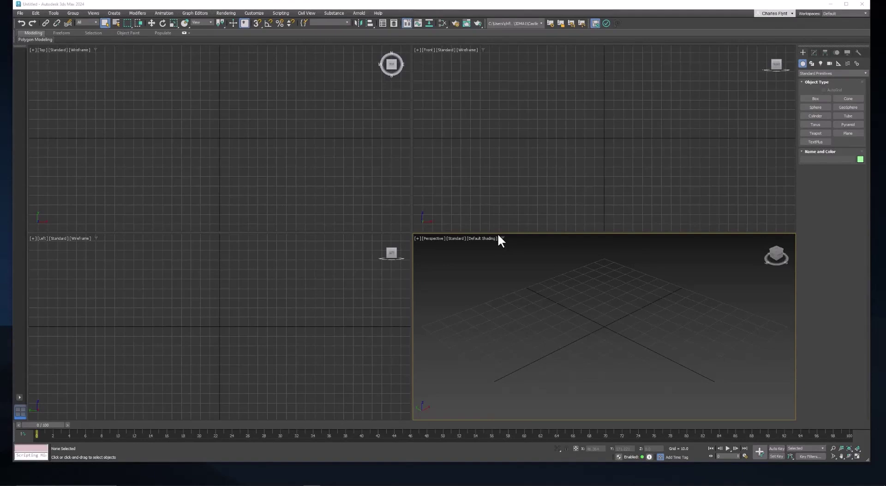
Look at the MS3D YouTube channel in the browser and return to 3ds Max
key(alt+Tab)
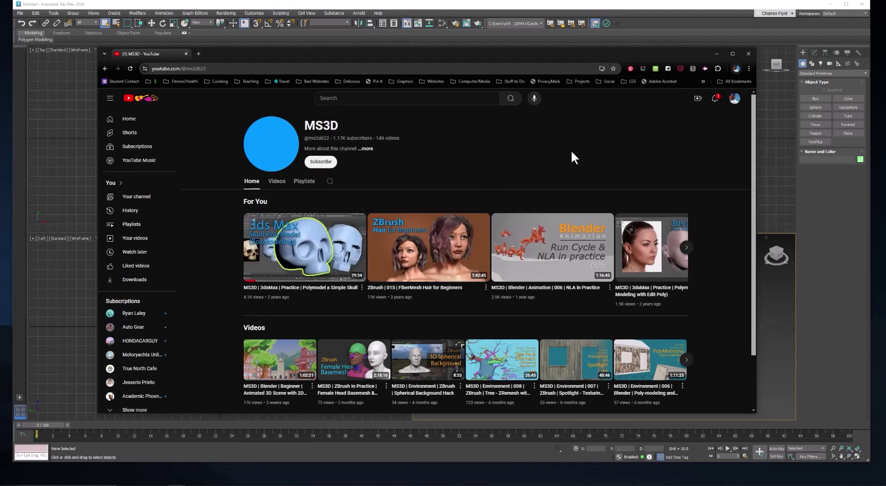
key(alt+Tab)
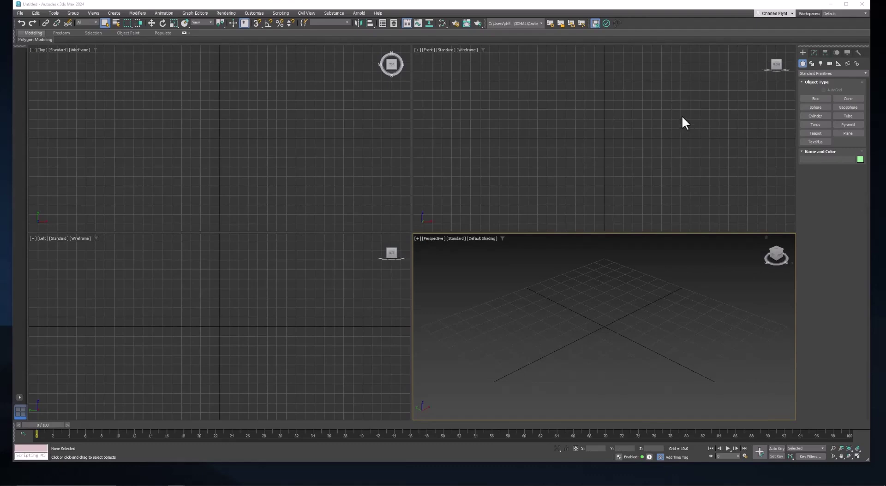
Create a box about 28 long, 39 wide and 29 high near the grid centre in the Perspective view, and show its modifier settings
click(814, 99)
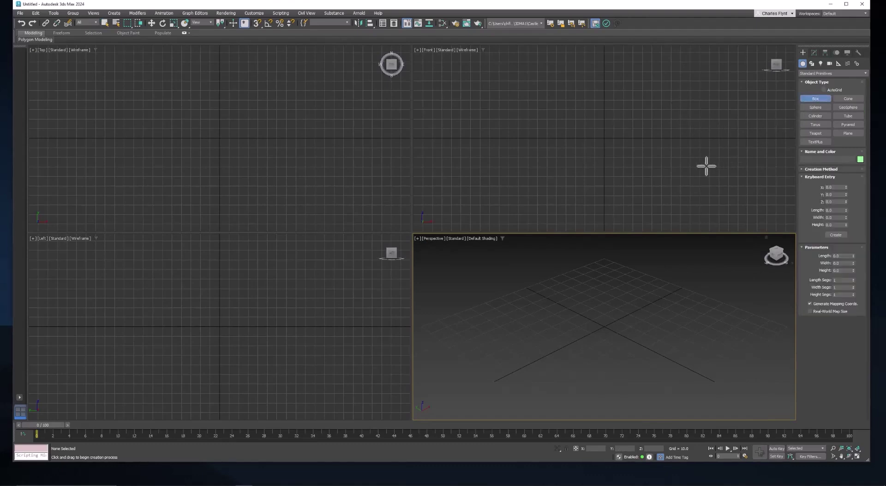
drag(585, 326, 672, 319)
click(656, 263)
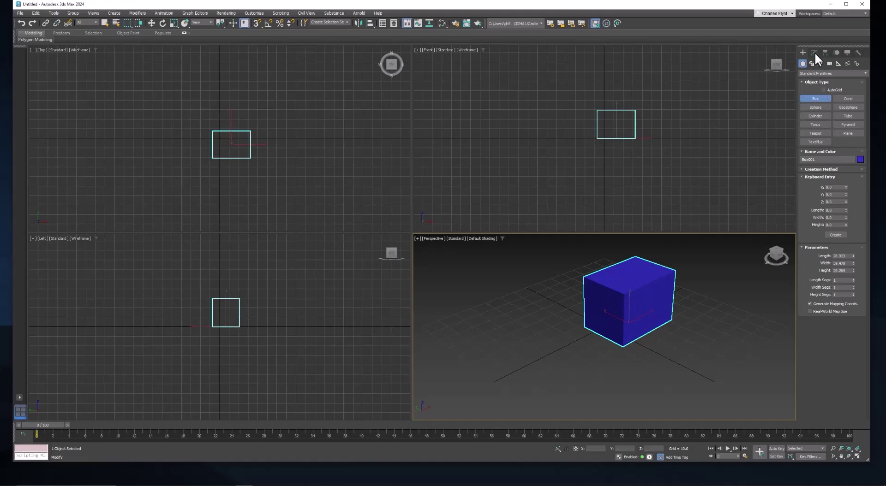
click(814, 52)
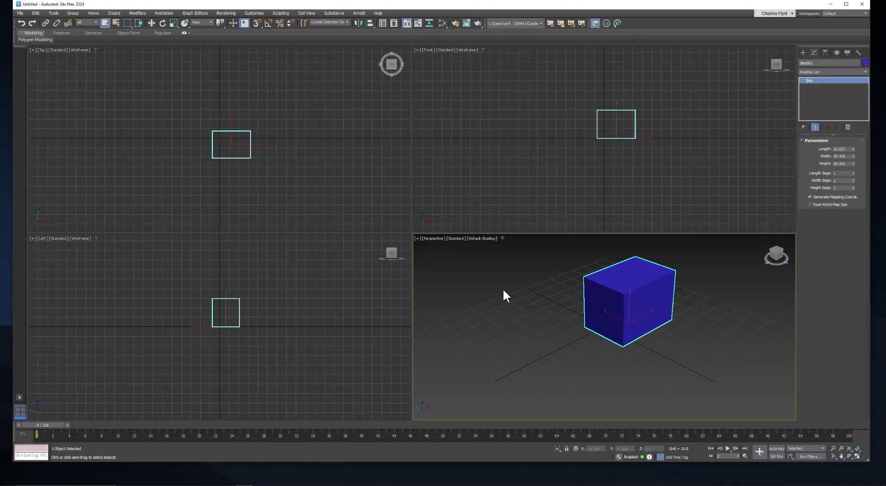
Maximize the Perspective view and display the box with edged faces
key(alt+w)
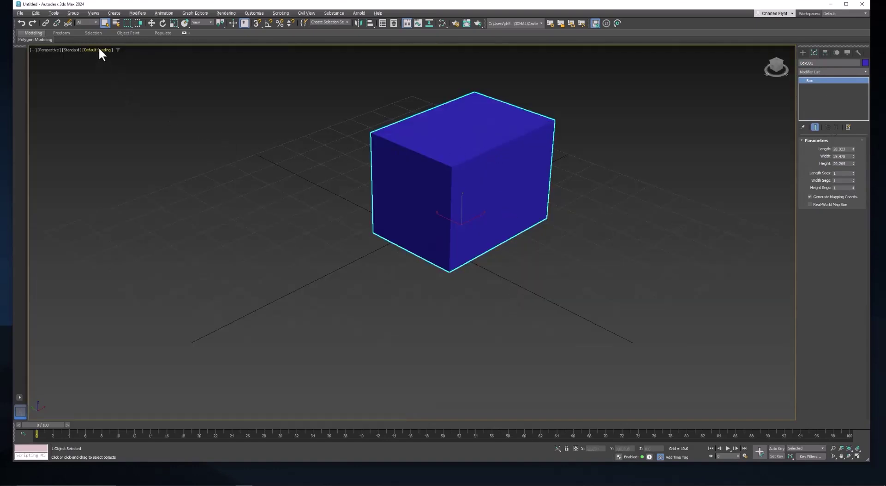
click(98, 47)
click(108, 129)
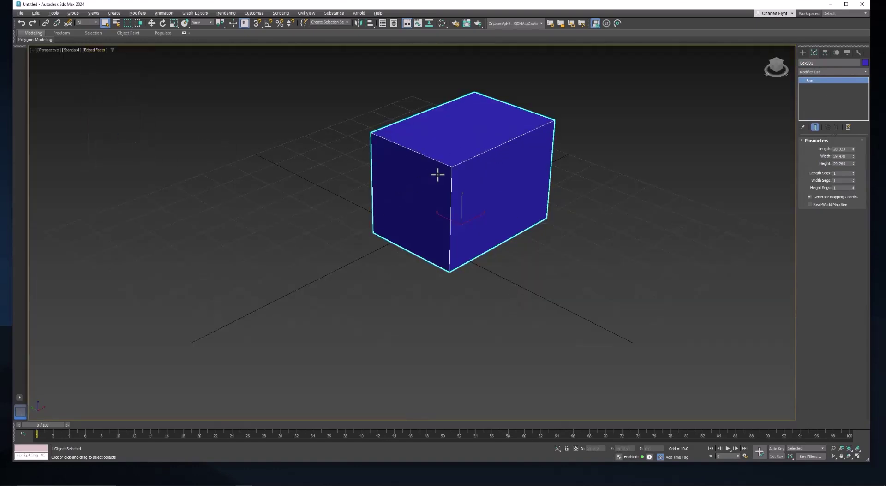
Move the box to the world origin by resetting its X and Y position to 0
click(151, 21)
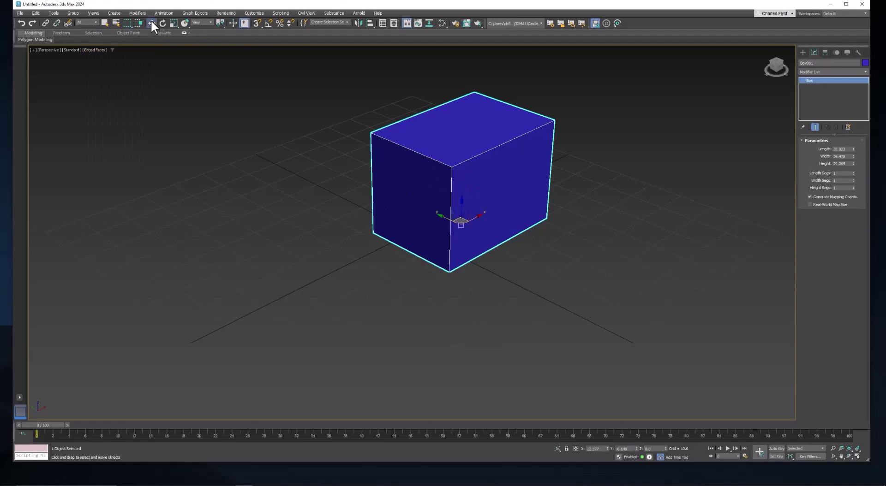
right_click(607, 448)
right_click(636, 448)
middle_drag(495, 286, 498, 293)
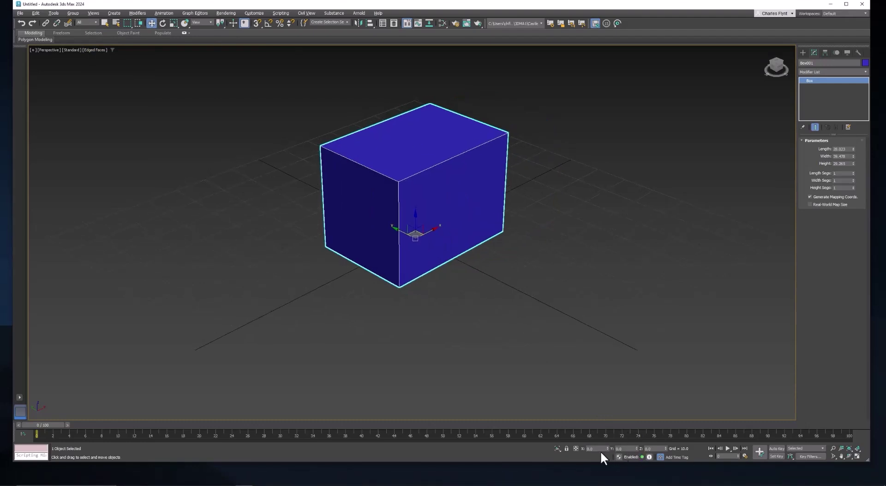
middle_drag(501, 251, 503, 263)
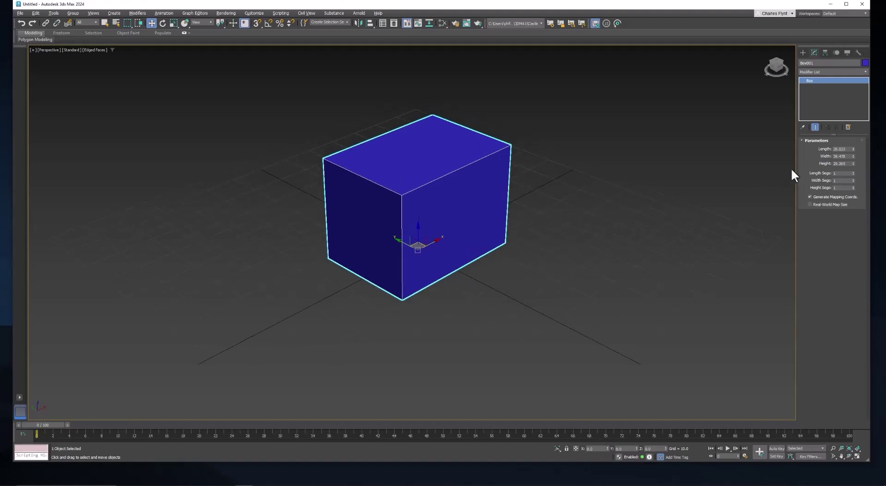
Set the box's length, width and height to 35 each
double_click(843, 149)
text(35)
key(Tab)
text(35)
key(Tab)
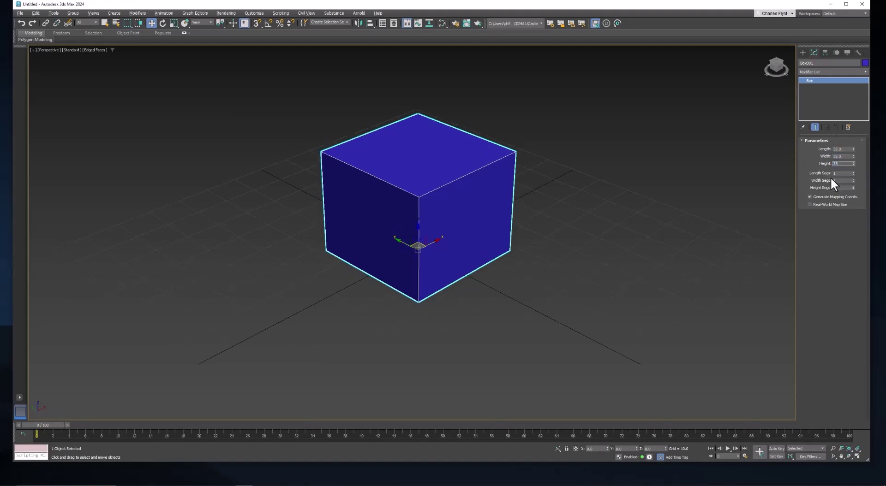
text(35)
key(Return)
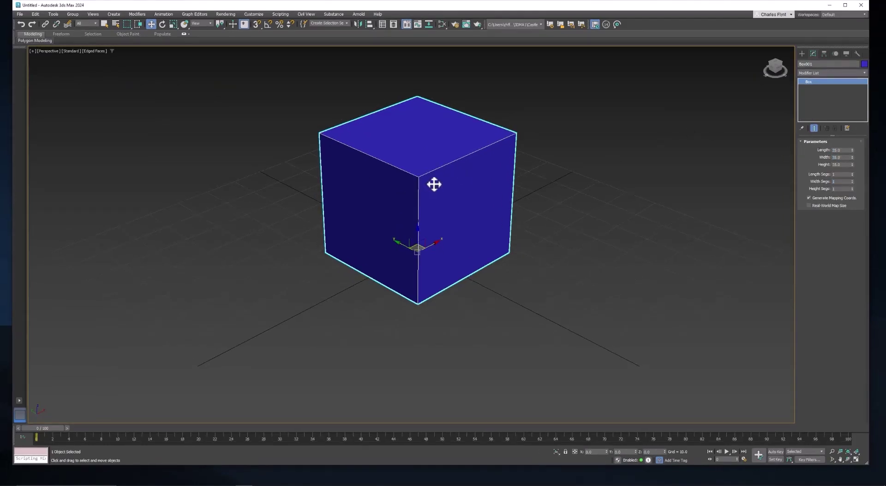
Add a Spherify modifier to the cube
mouse_move(434, 185)
middle_down()
mouse_move(452, 192)
mouse_move(514, 176)
mouse_move(425, 184)
mouse_move(449, 180)
middle_up()
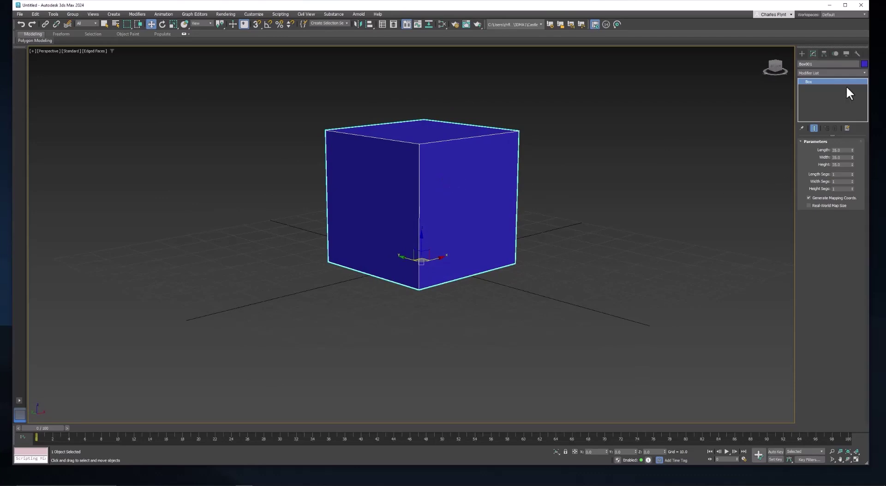
click(825, 73)
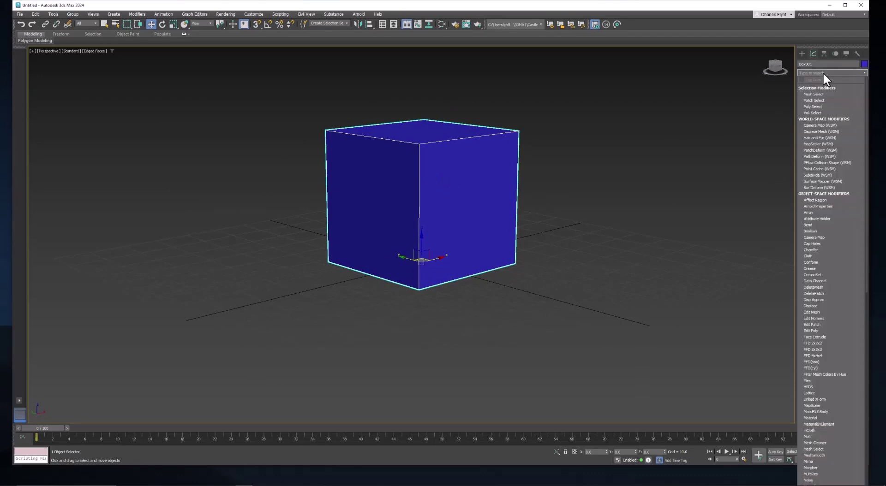
text(sp)
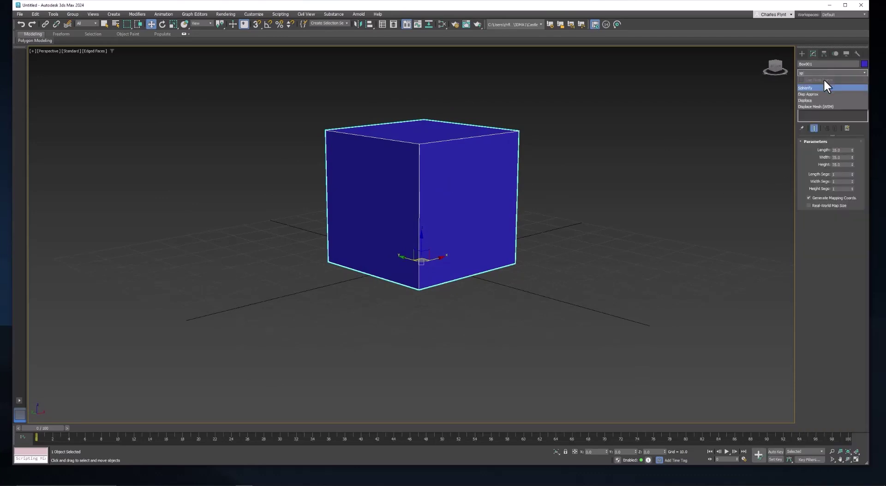
click(826, 86)
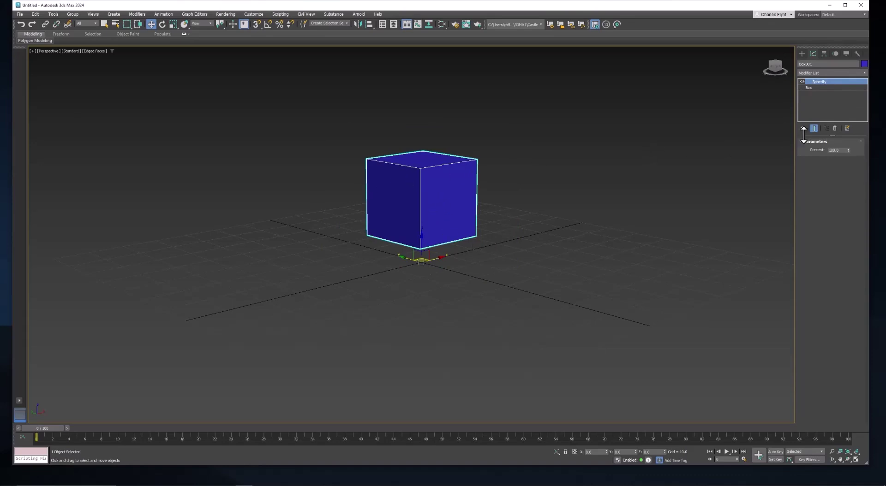
Set the base box's length, width and height segments to 3 each beneath the Spherify modifier
click(824, 87)
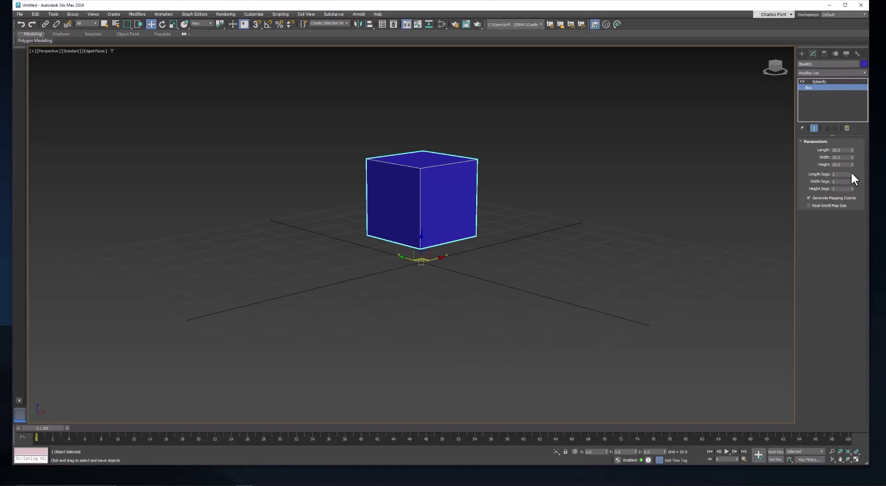
click(852, 173)
click(852, 173)
click(852, 173)
click(852, 173)
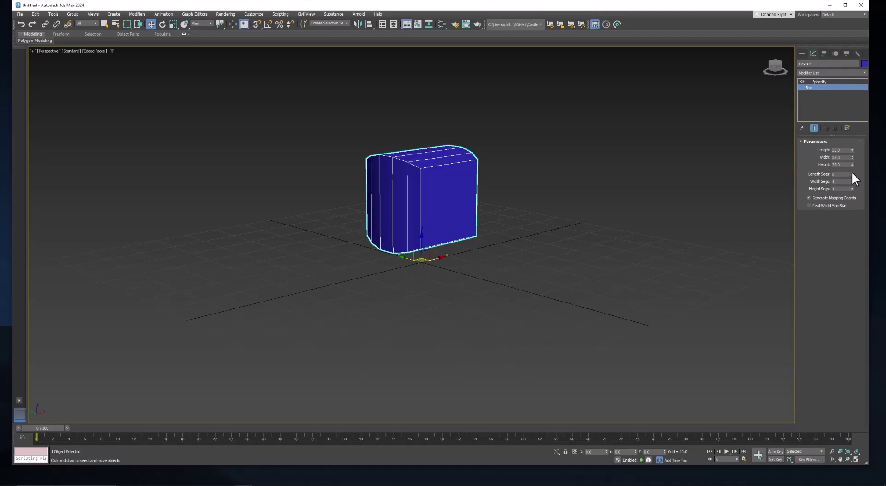
click(851, 174)
click(852, 174)
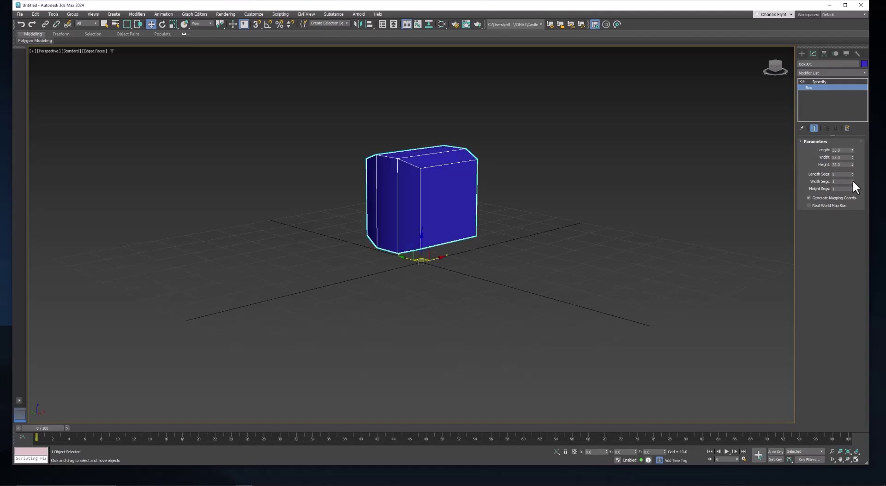
click(851, 180)
click(851, 180)
click(851, 187)
click(851, 187)
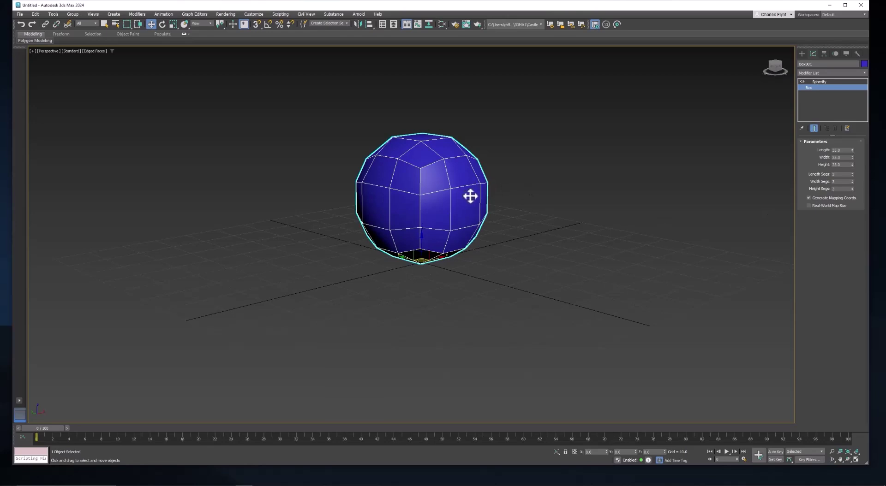
Add an Edit Poly modifier and reorder the stack so it sits above Spherify
alt+middle_drag(486, 207, 458, 198)
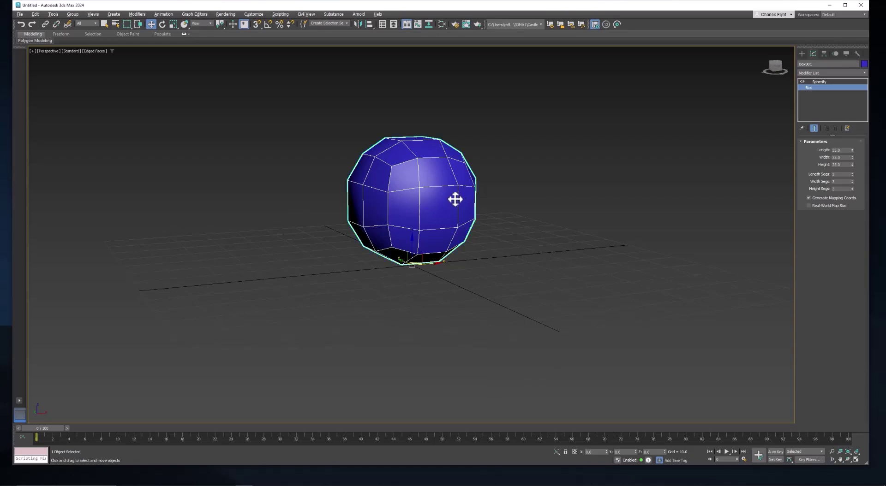
mouse_move(495, 208)
alt+middle_down()
mouse_move(483, 209)
mouse_move(482, 199)
alt+middle_up()
click(823, 73)
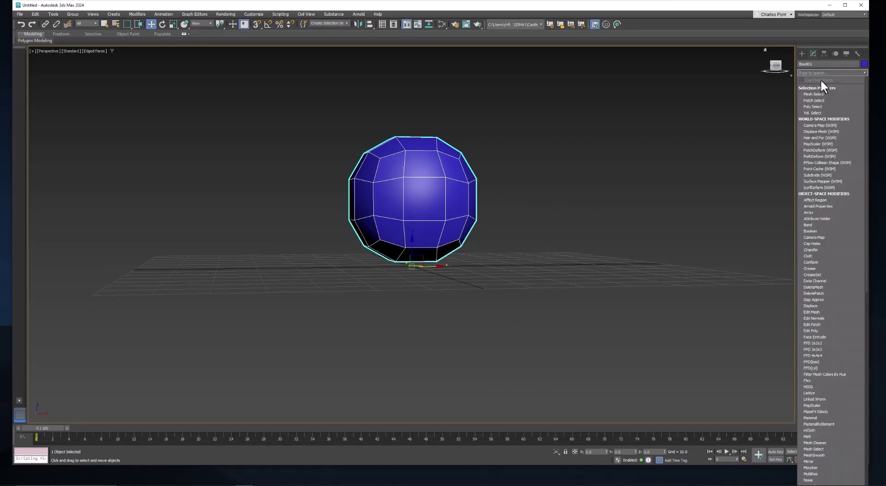
click(811, 331)
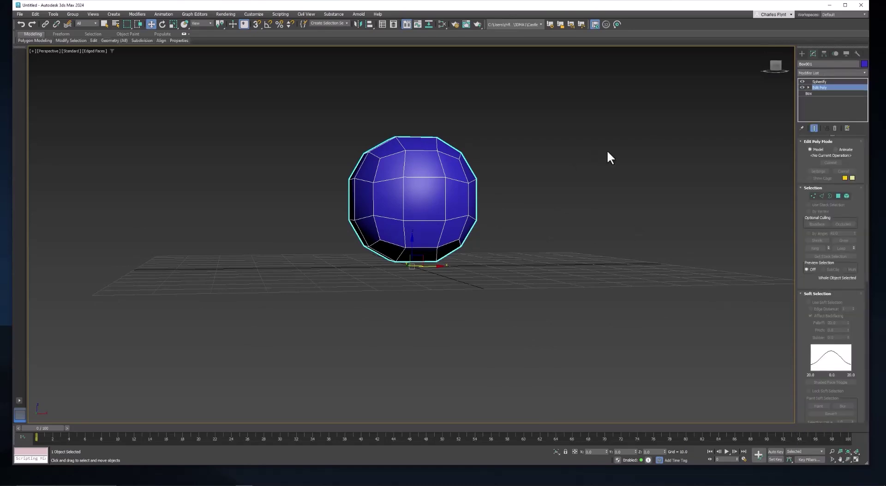
click(821, 195)
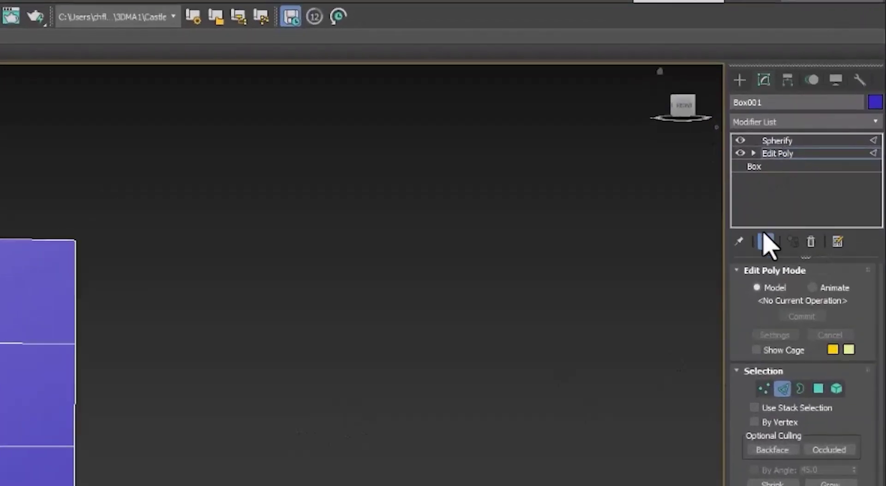
click(782, 154)
drag(784, 155, 788, 136)
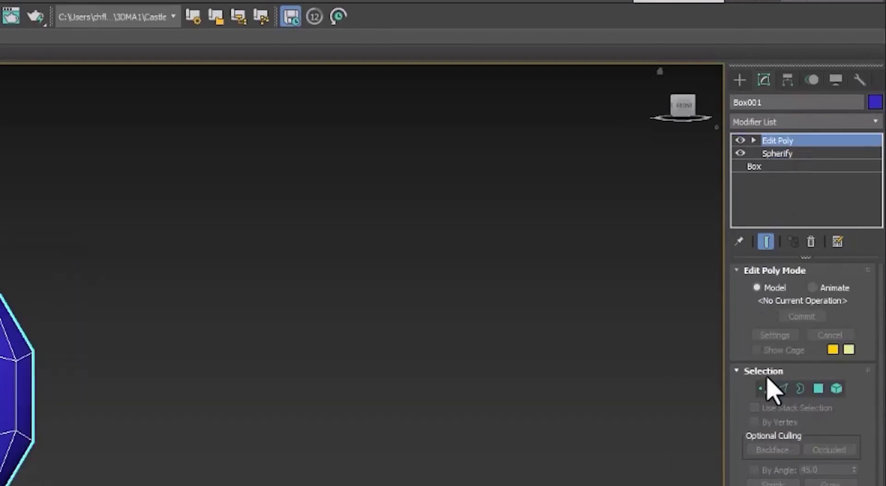
Select the ring of horizontal edges along the sphere's middle column at edge level and connect them with a vertical centre loop
click(781, 389)
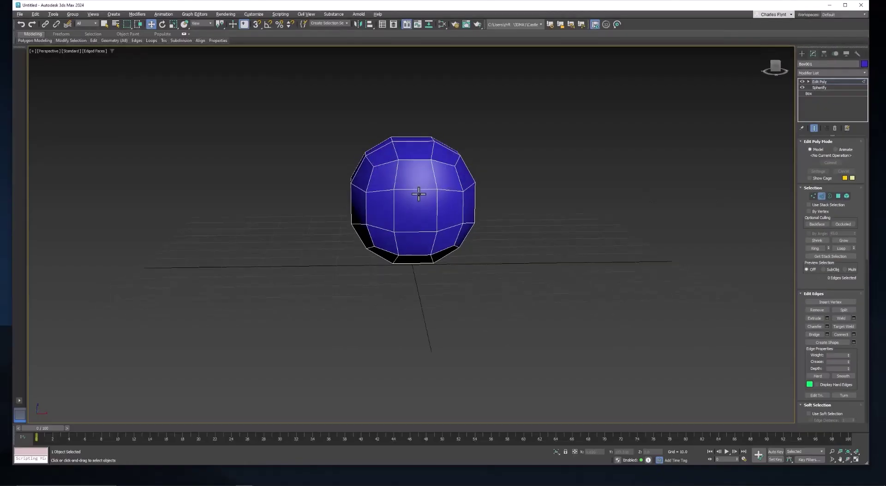
alt+middle_drag(423, 192, 434, 191)
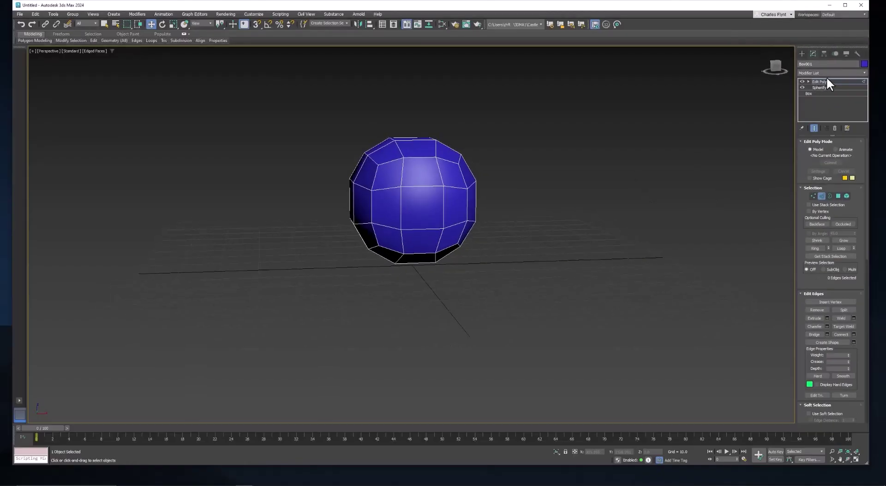
alt+middle_drag(607, 167, 468, 195)
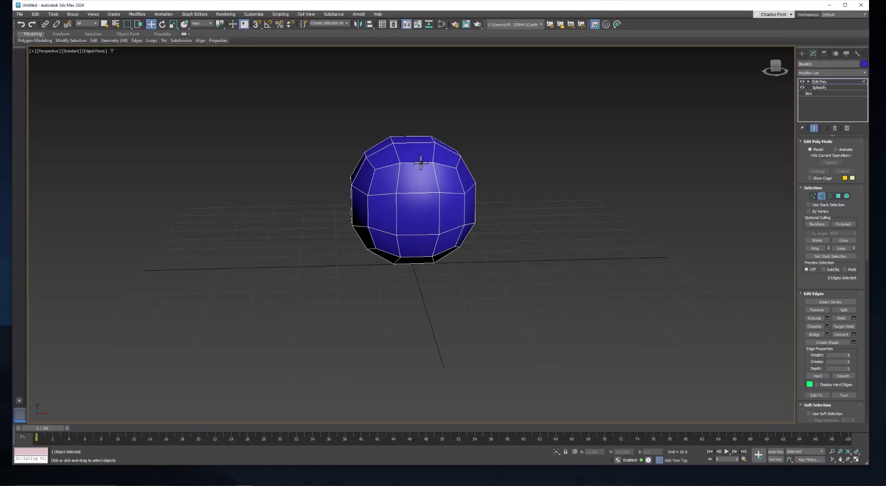
click(420, 192)
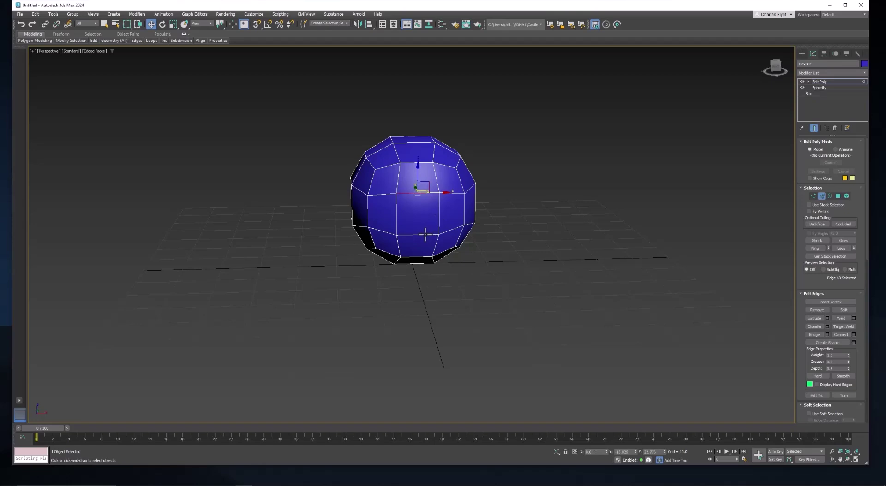
shift+click(423, 234)
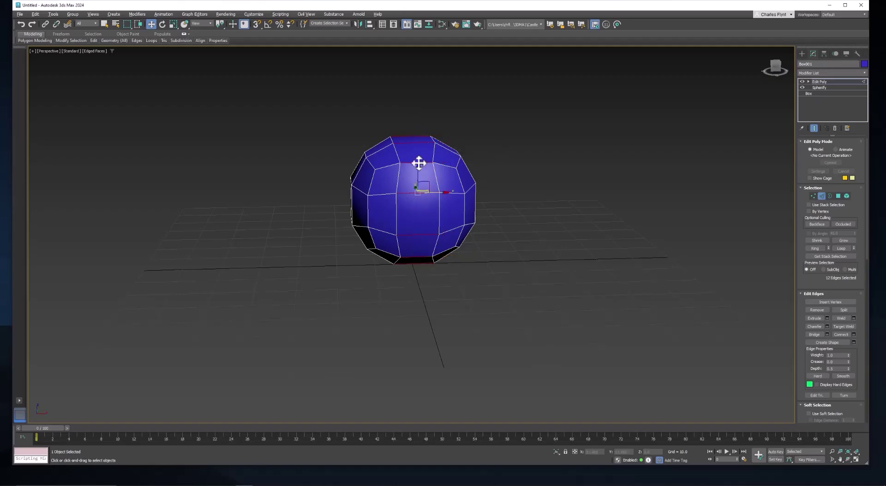
right_click(505, 142)
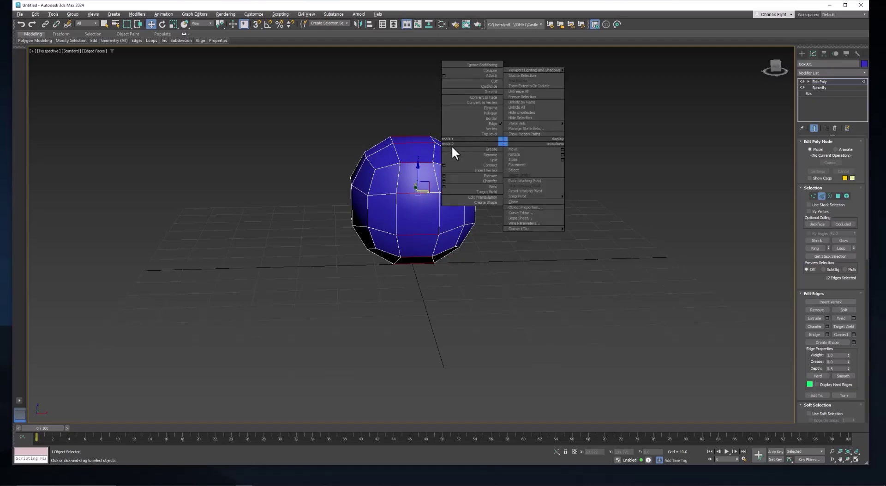
click(489, 165)
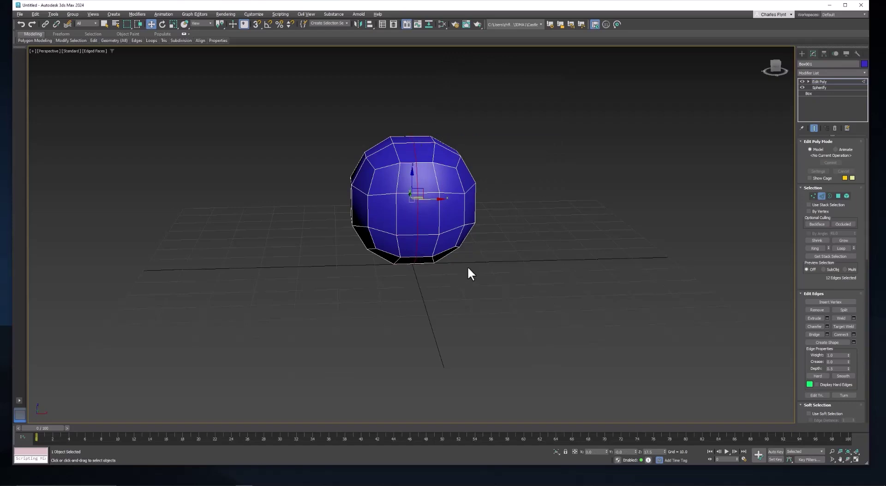
Select all polygons on the half of the sphere to the right of the centre loop and delete them
alt+middle_drag(492, 263, 499, 251)
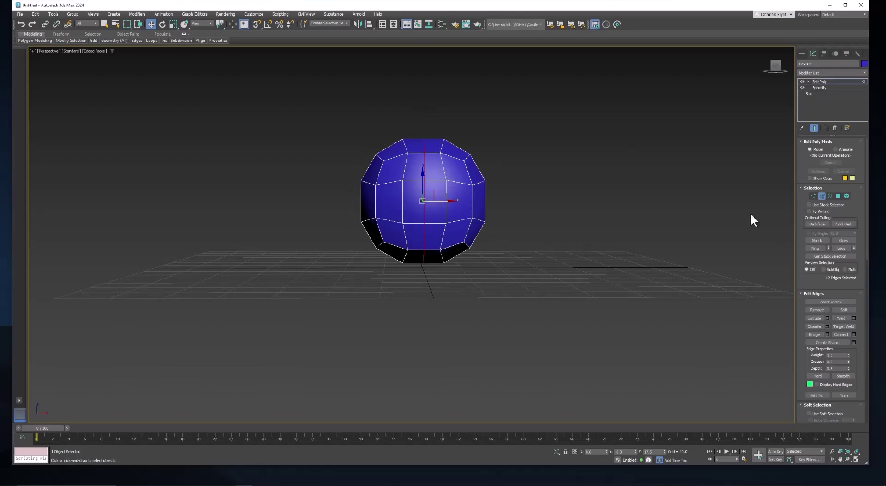
click(837, 196)
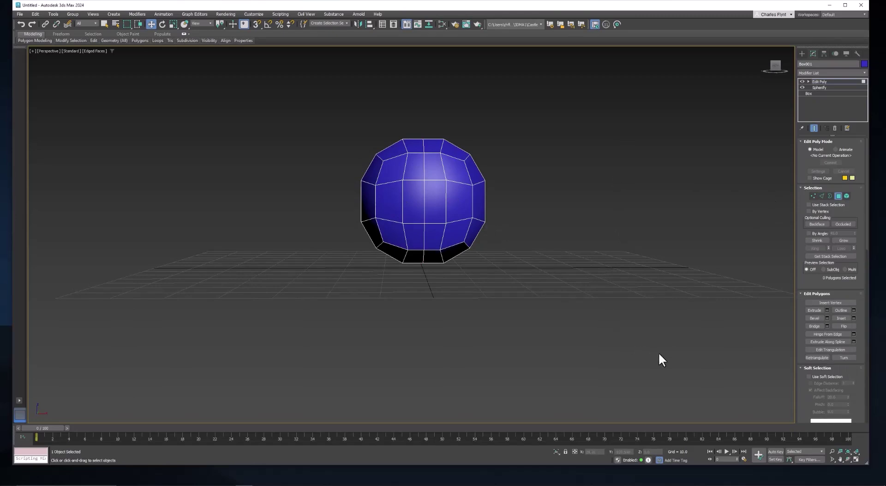
drag(540, 208, 475, 121)
drag(443, 97, 438, 95)
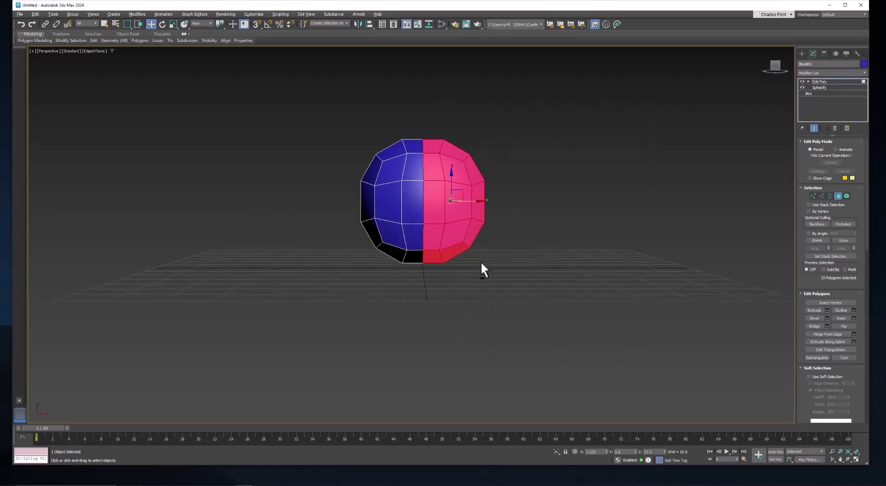
mouse_move(480, 260)
alt+middle_down()
mouse_move(416, 292)
mouse_move(365, 276)
mouse_move(483, 257)
mouse_move(481, 279)
mouse_move(479, 265)
alt+middle_up()
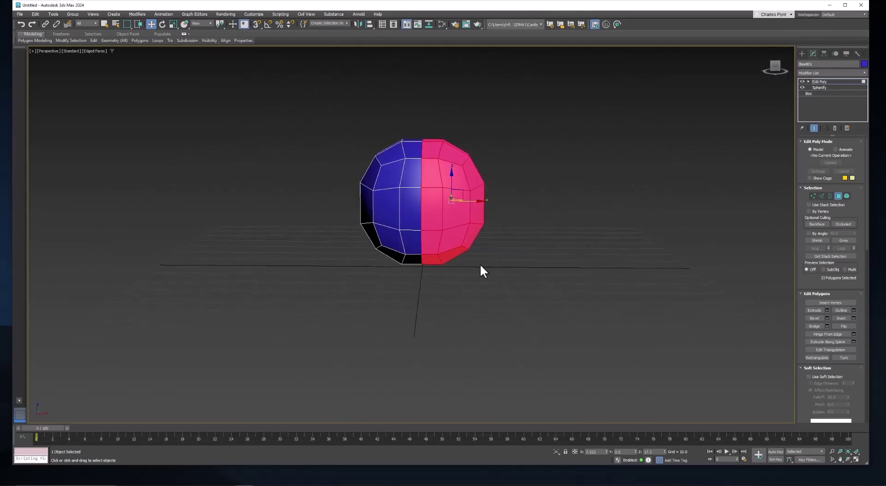
key(Delete)
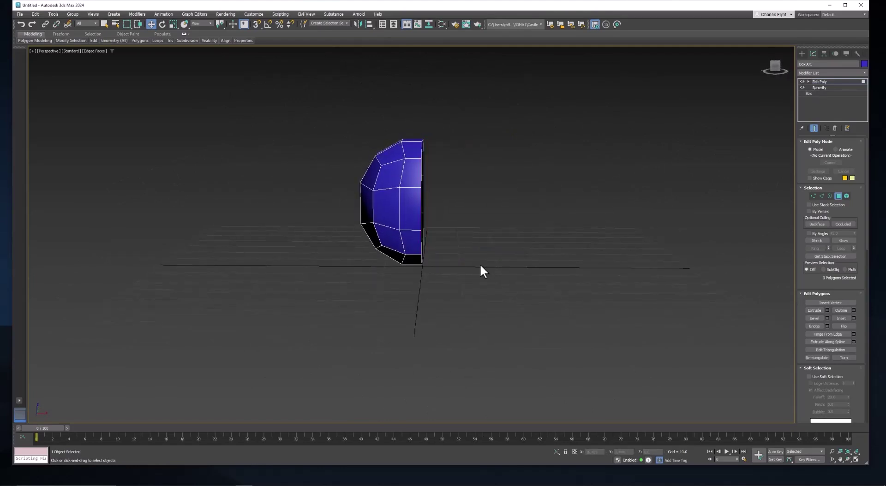
mouse_move(609, 173)
alt+middle_down()
mouse_move(585, 190)
mouse_move(593, 209)
mouse_move(608, 200)
mouse_move(606, 182)
mouse_move(625, 180)
mouse_move(607, 184)
alt+middle_up()
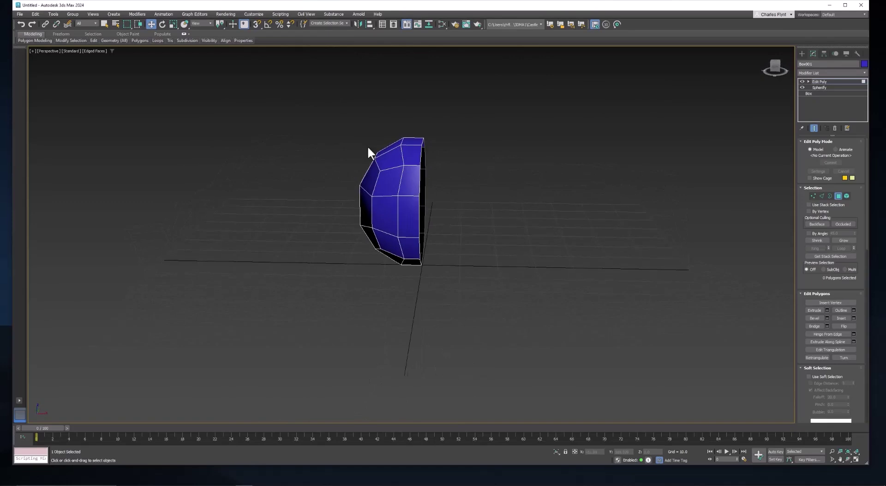
alt+middle_drag(452, 205, 474, 241)
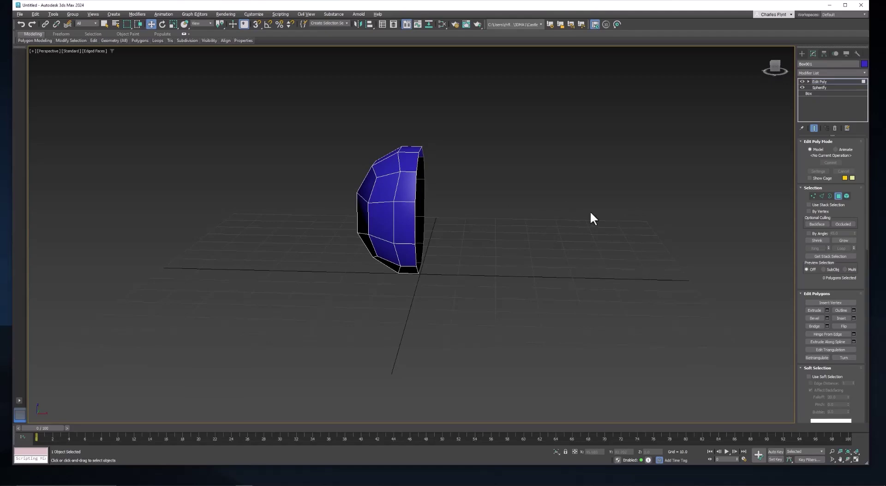
Leave polygon level and convert the half sphere to an Editable Poly, collapsing its modifier stack
key(4)
alt+middle_drag(589, 217, 537, 245)
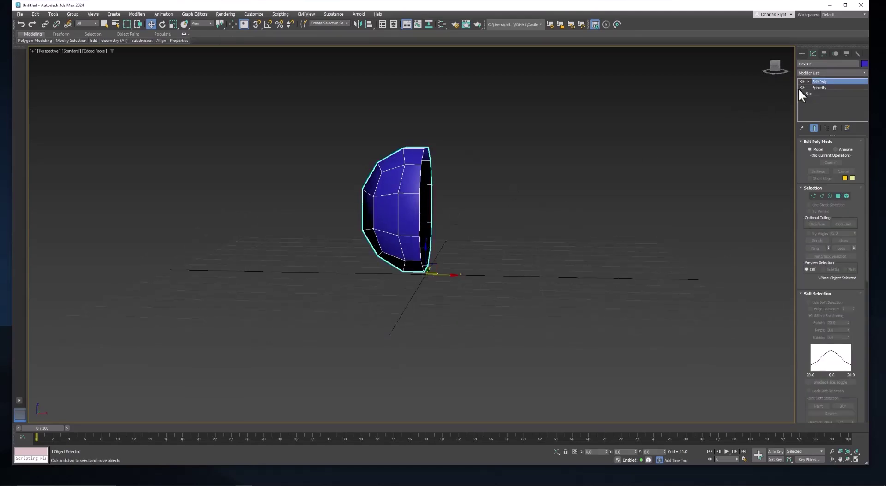
right_click(406, 183)
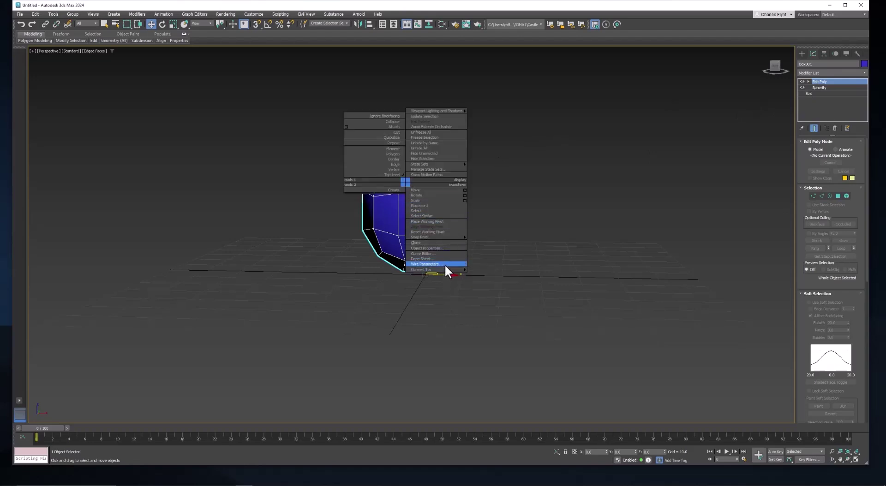
mouse_move(444, 268)
click(512, 274)
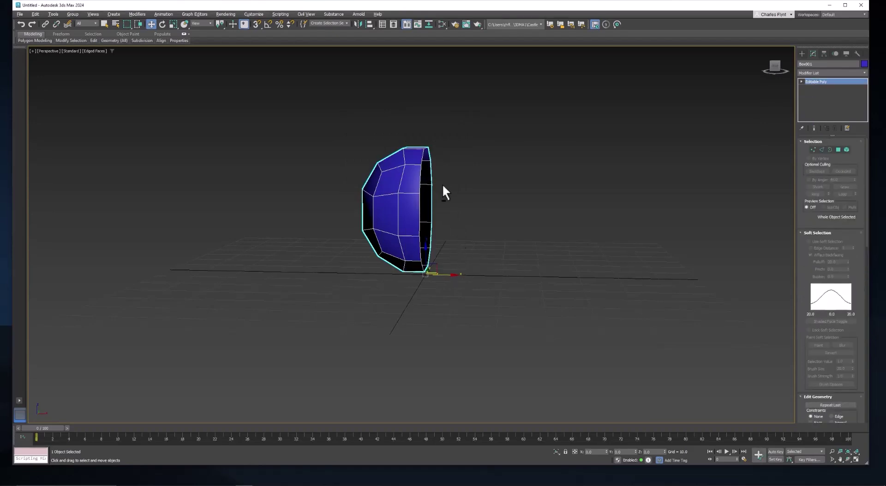
Add a Symmetry modifier to the half sphere, mirrored on the X axis with Flip enabled
alt+middle_drag(442, 183, 441, 184)
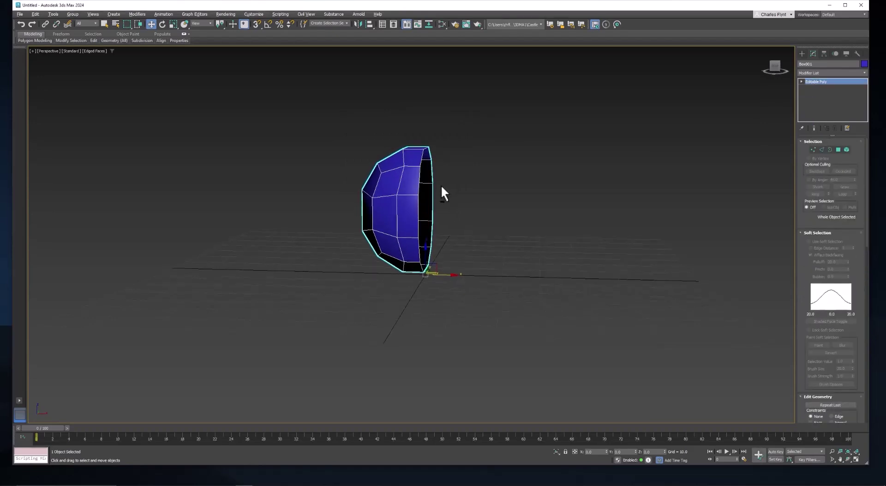
click(815, 83)
click(821, 74)
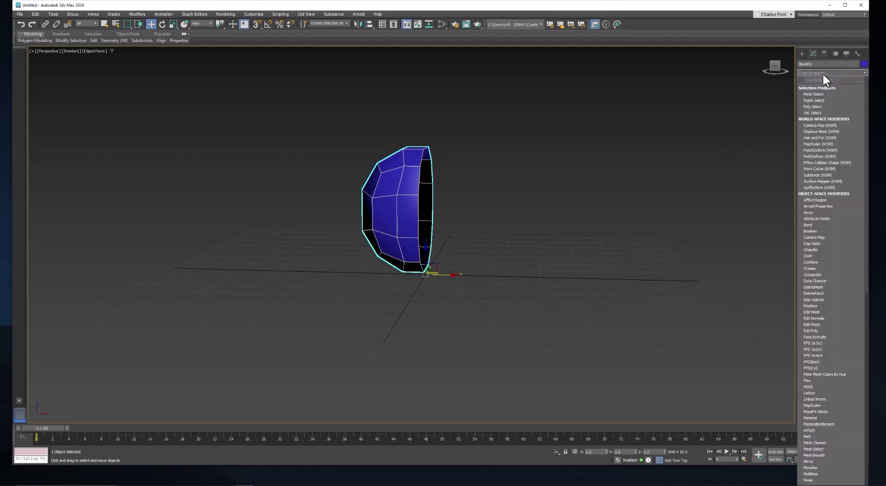
text(sy)
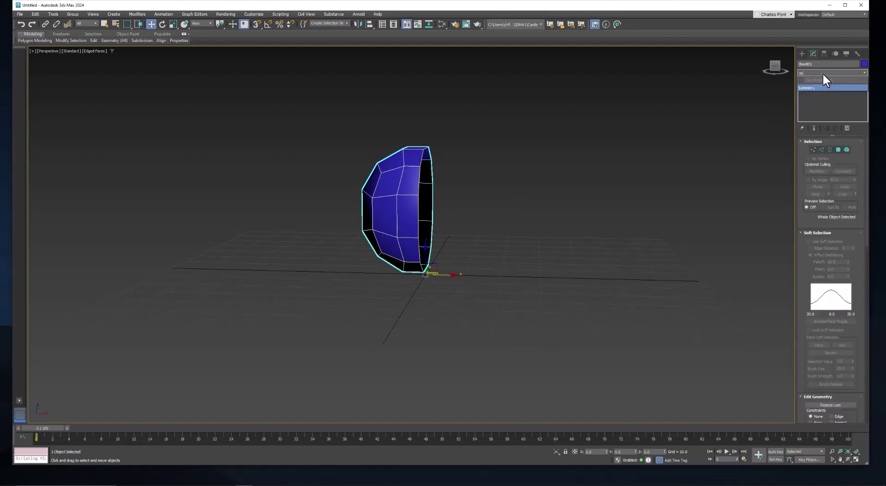
click(825, 86)
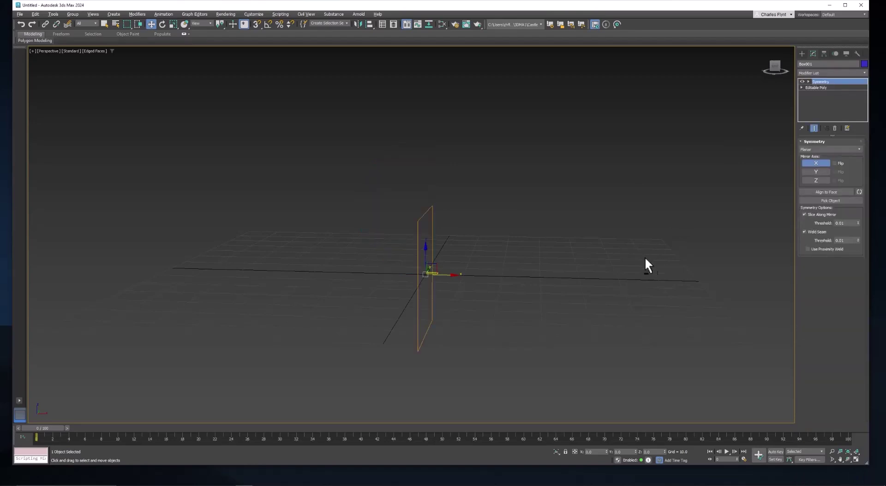
alt+middle_drag(644, 256, 658, 264)
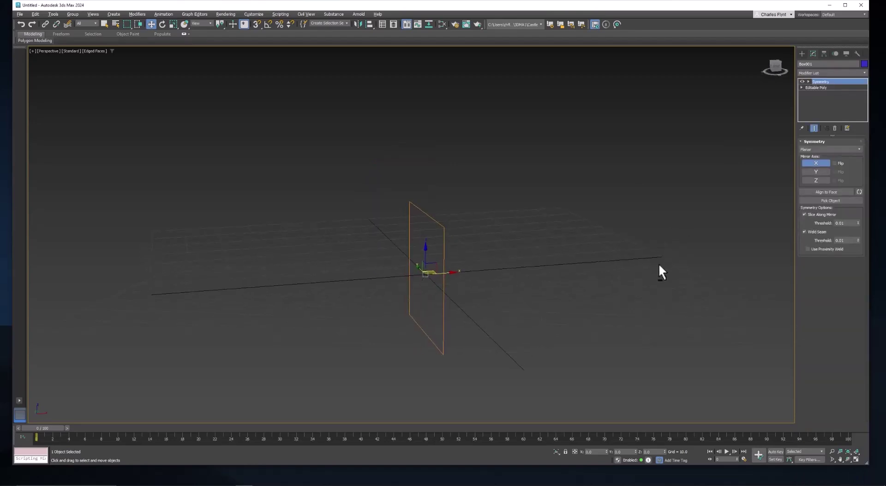
click(833, 163)
alt+middle_drag(527, 236, 496, 246)
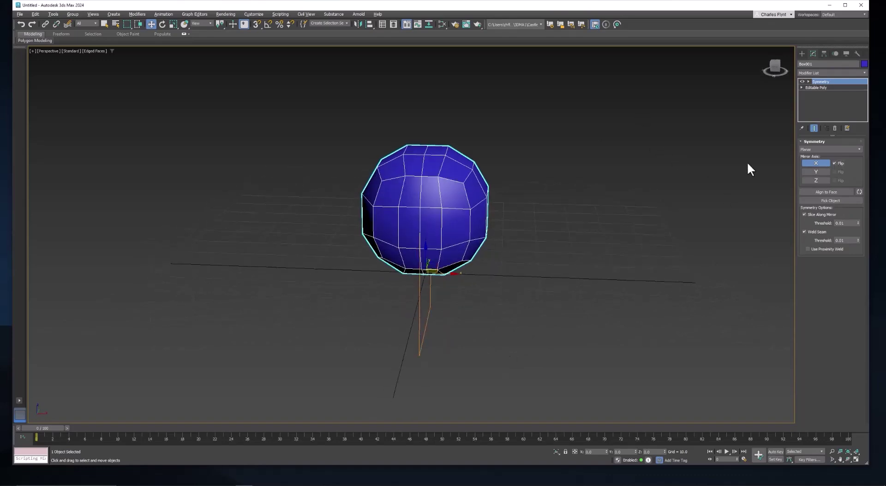
Return to the Editable Poly's vertex level with the end result shown and select a front vertex on the original half
click(812, 86)
alt+middle_drag(571, 186, 558, 185)
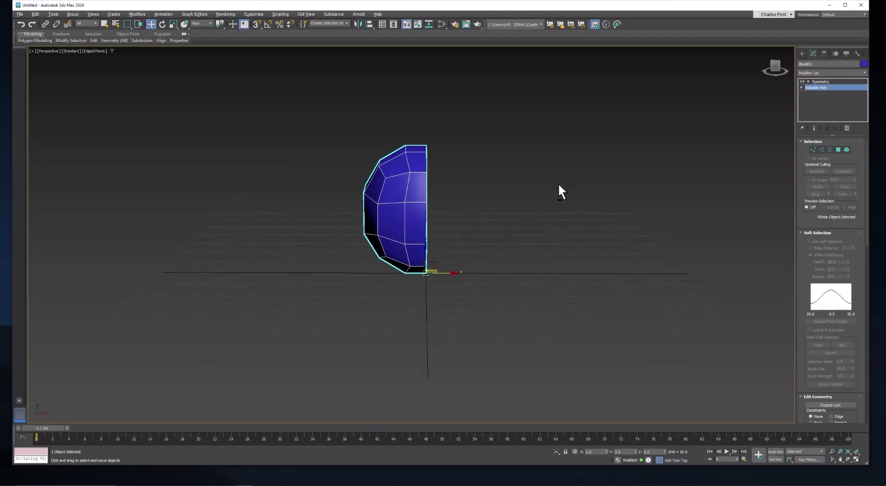
click(813, 127)
click(813, 150)
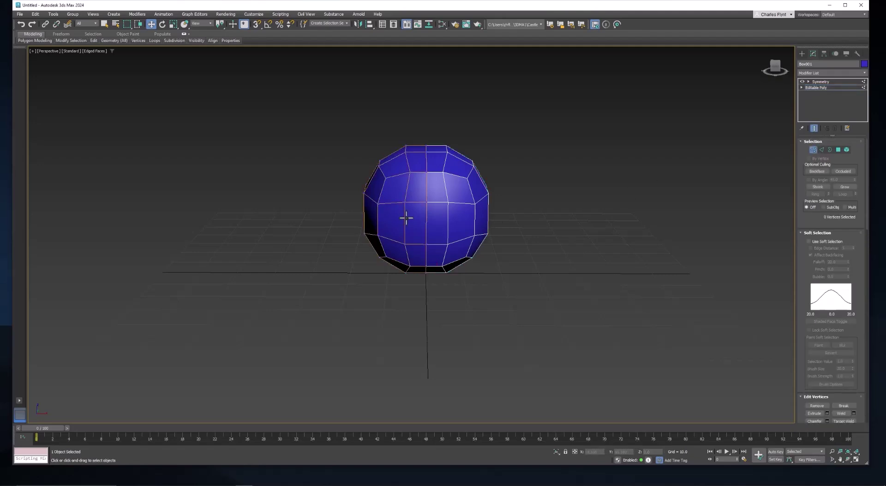
click(405, 202)
drag(413, 194, 402, 196)
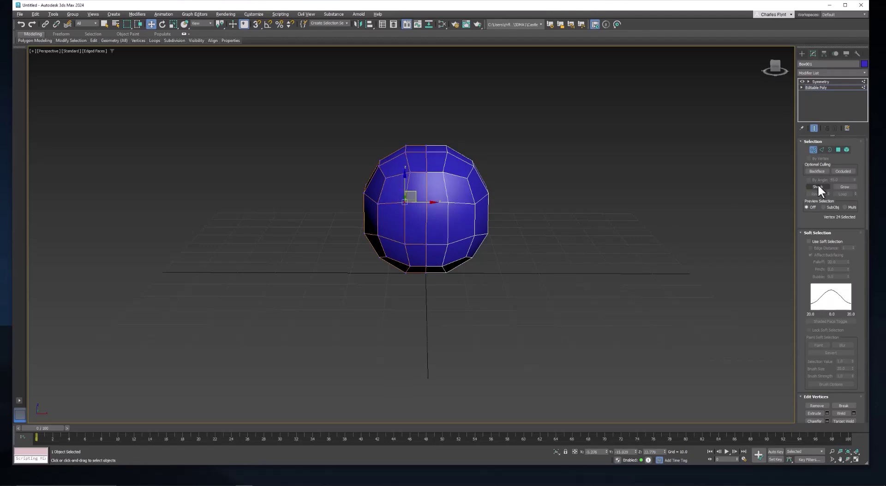
Set the Show Cage colour in the Subdivision Surface settings to bright green
scroll(835, 233, down, 5)
scroll(835, 236, down, 8)
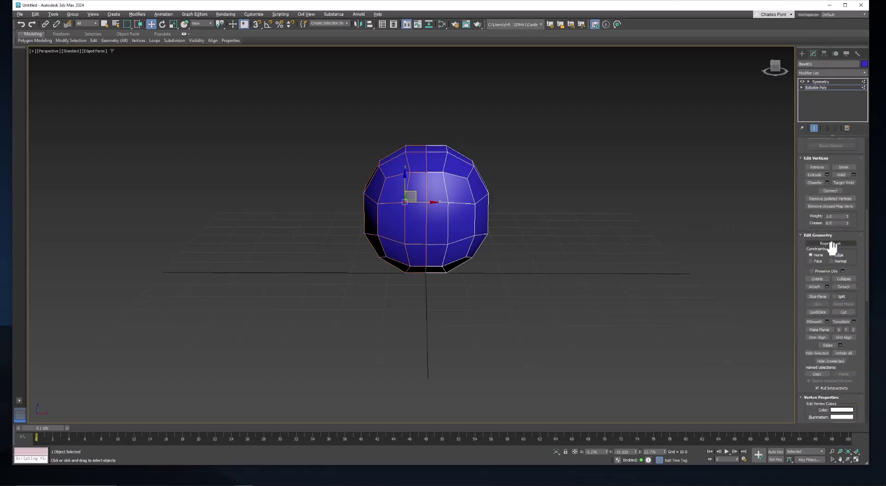
scroll(825, 285, down, 3)
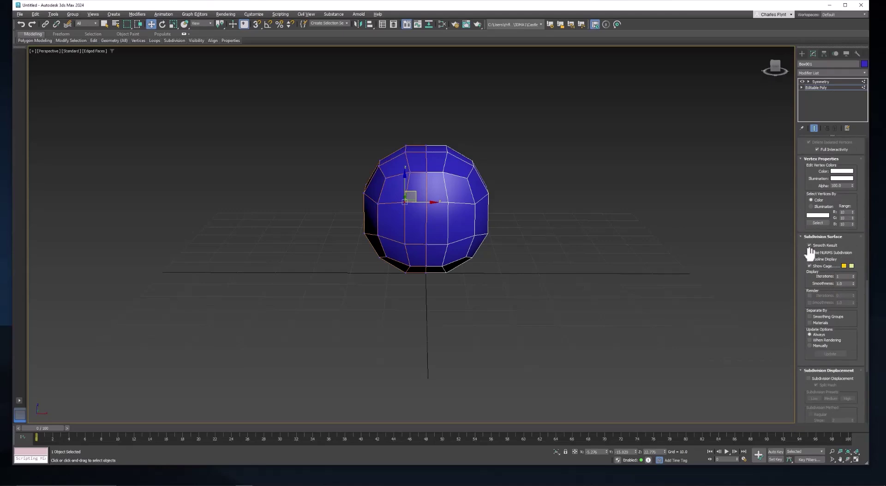
click(843, 264)
drag(719, 220, 687, 190)
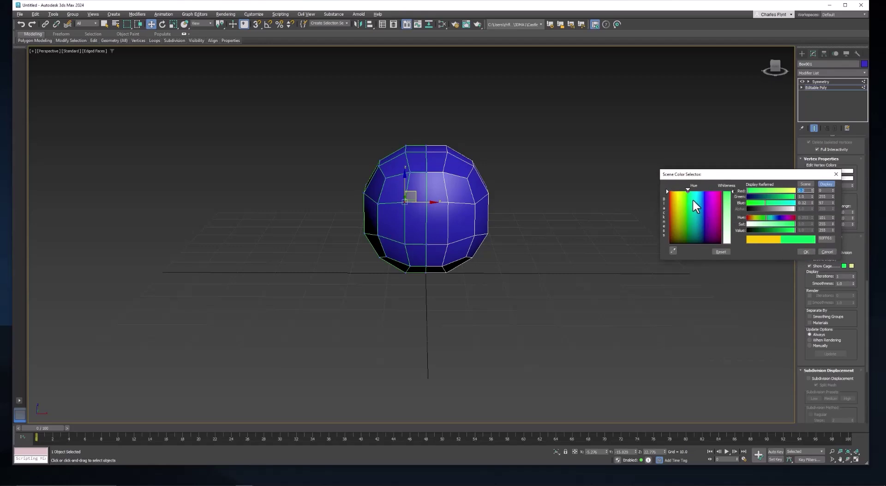
click(688, 191)
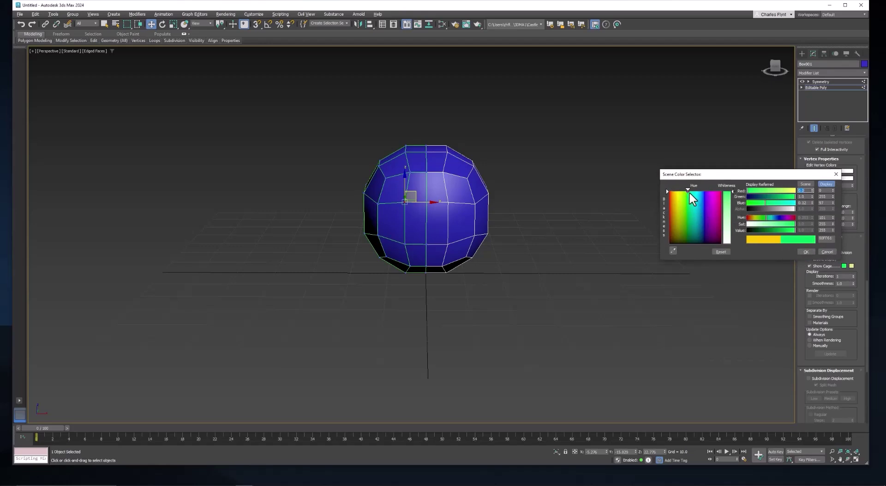
click(805, 252)
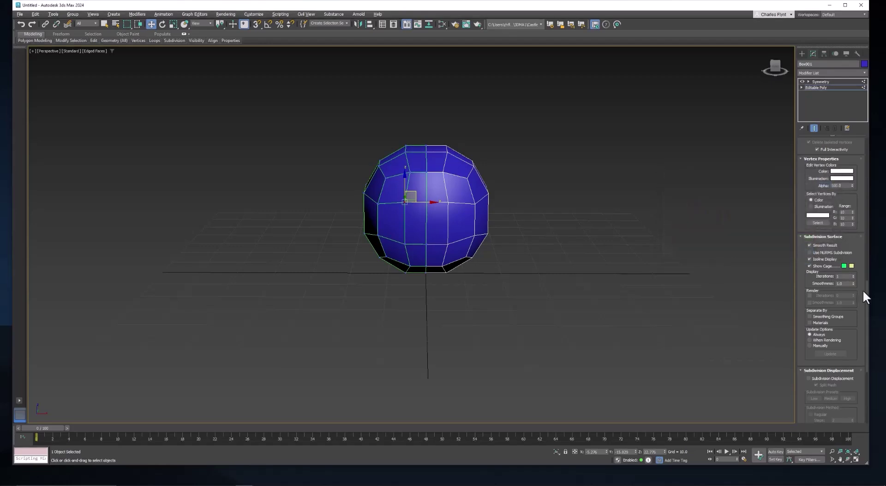
Set the second Show Cage colour, used for the selected cage, to red
click(851, 266)
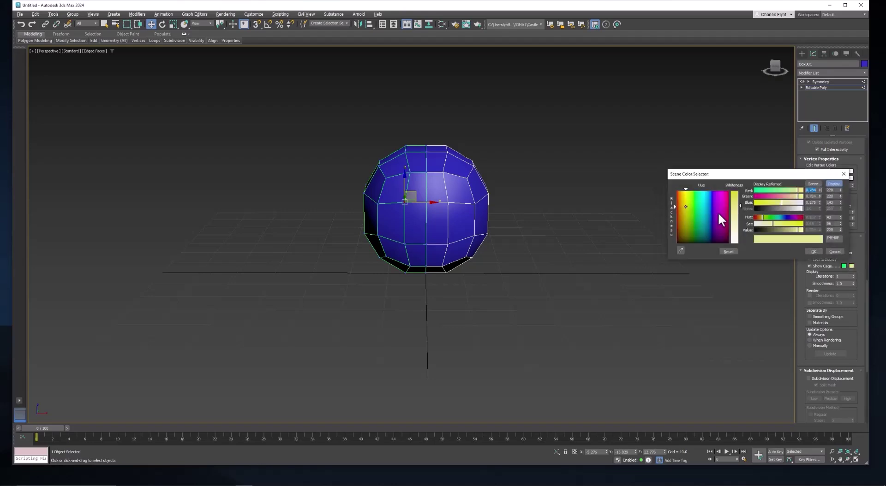
drag(718, 212, 676, 190)
drag(737, 206, 737, 191)
click(813, 251)
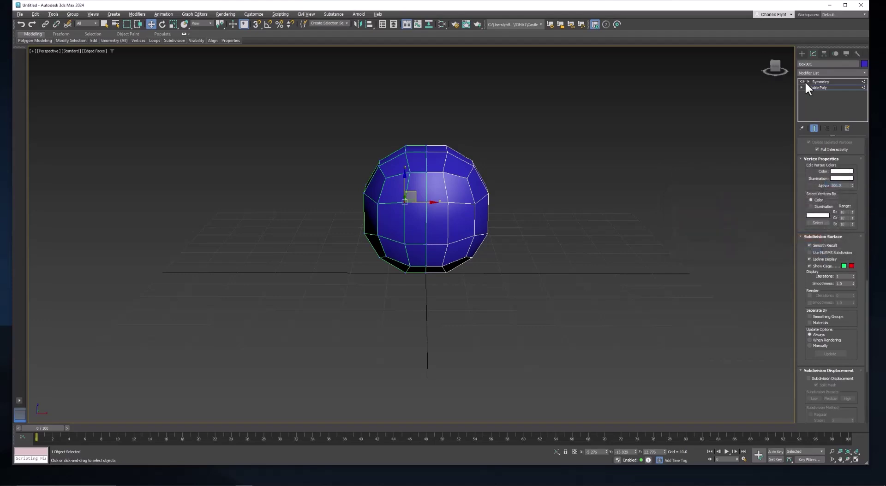
Switch to edge level and select a horizontal edge on the front of the original half
scroll(814, 279, up, 5)
scroll(840, 273, up, 7)
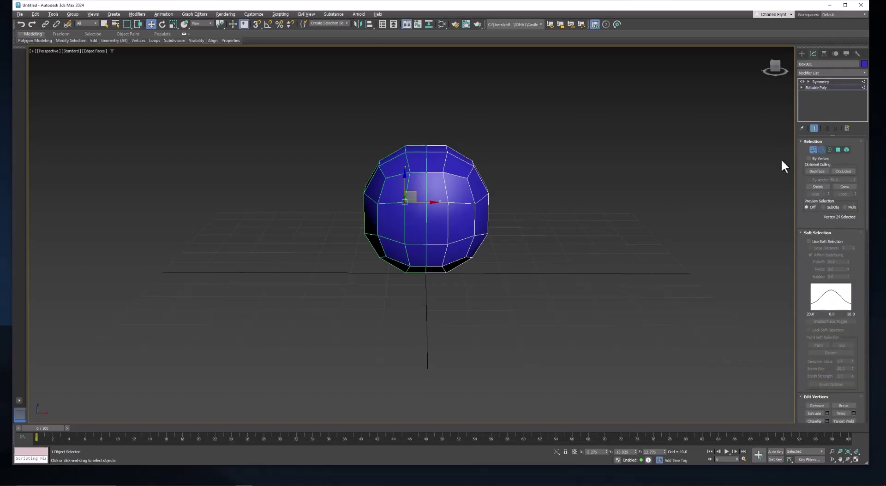
key(2)
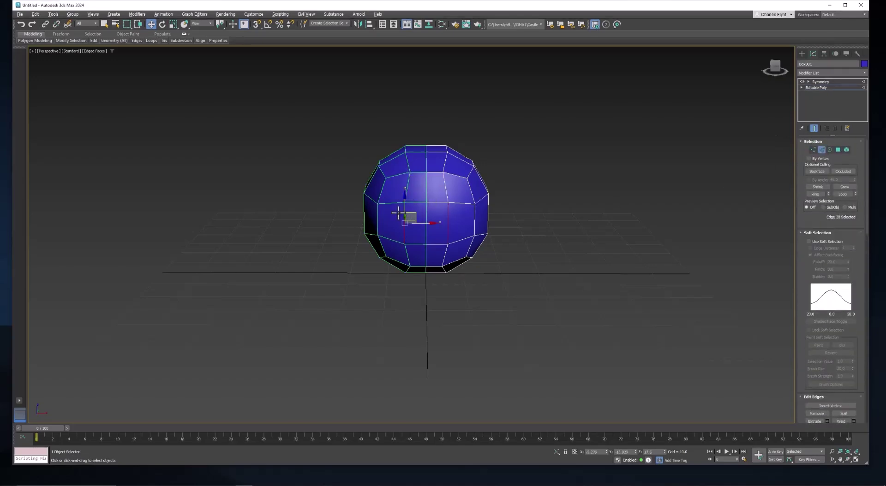
click(405, 205)
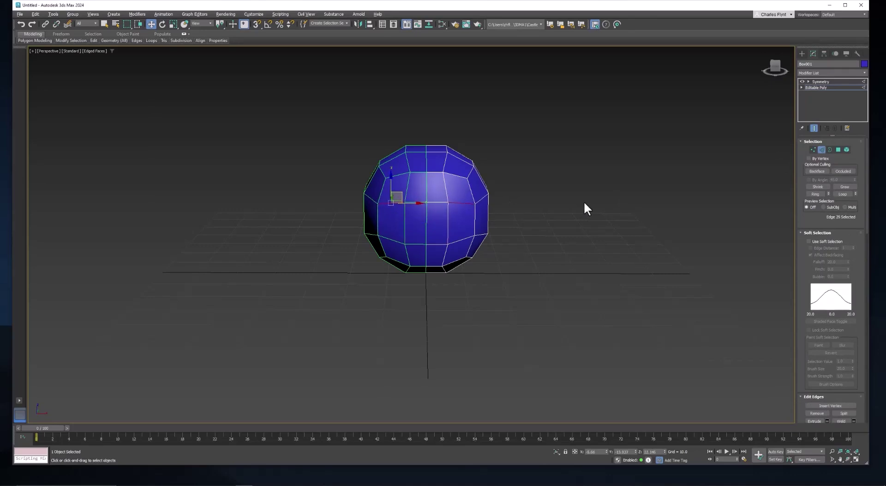
alt+middle_drag(511, 264, 543, 251)
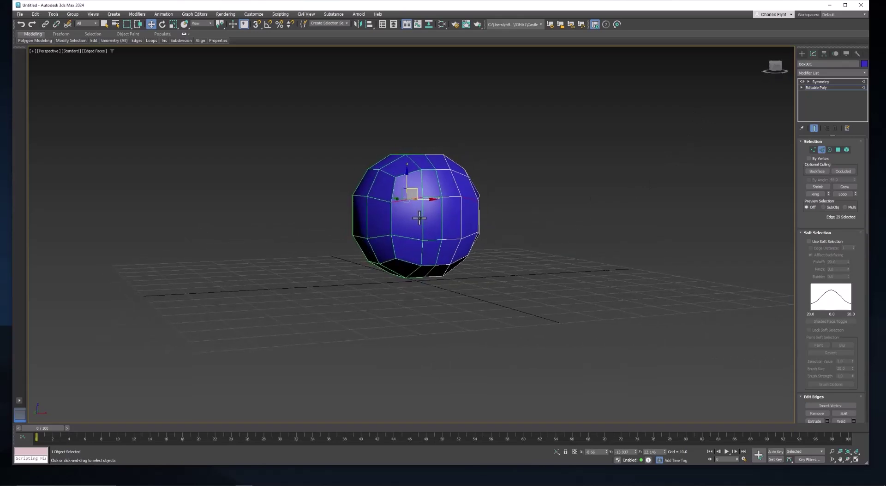